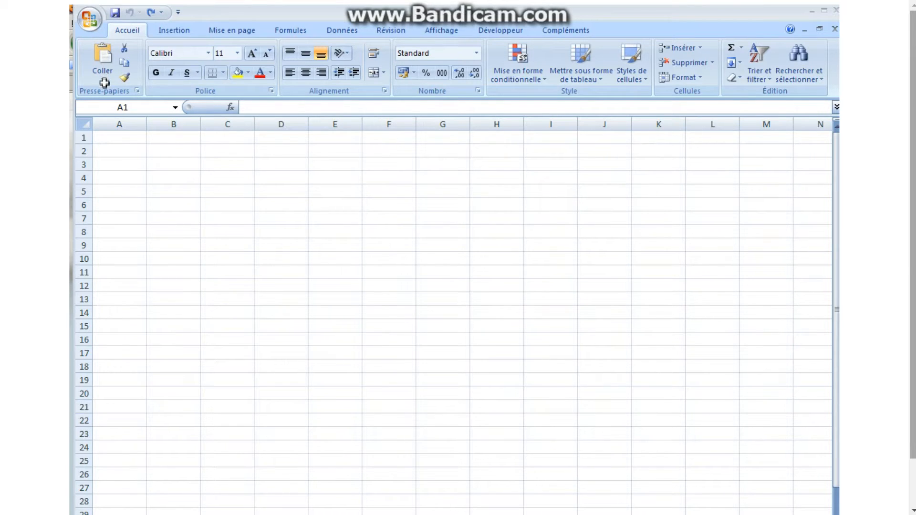
click(185, 137)
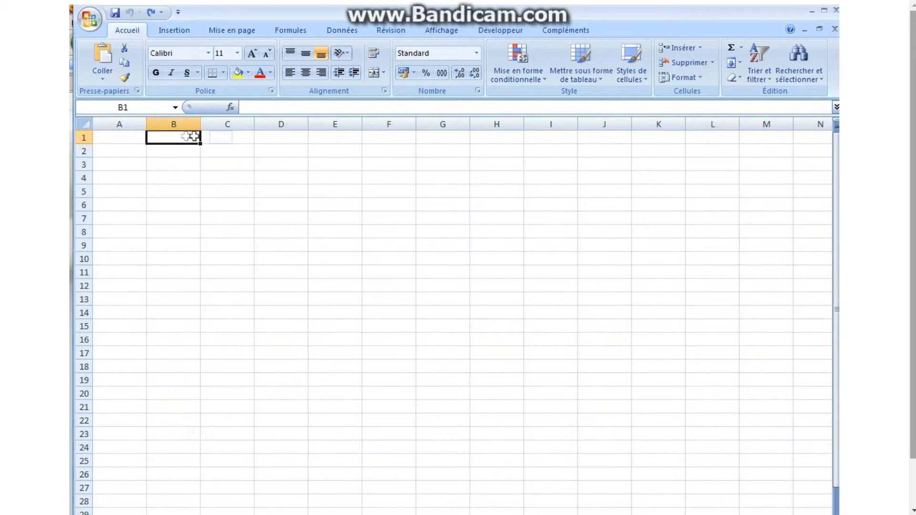
click(219, 136)
click(178, 153)
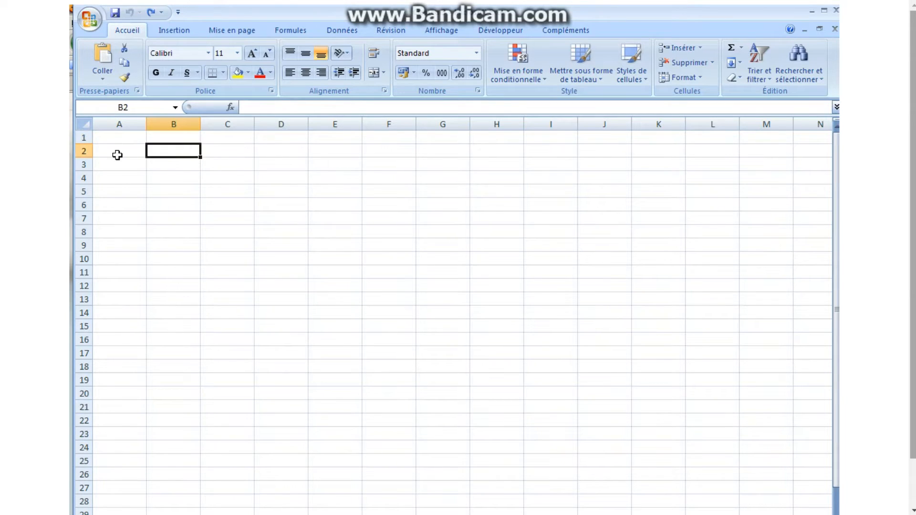
Enter the values 15, 15, 45 and 47 in cells A1 to A4
click(115, 141)
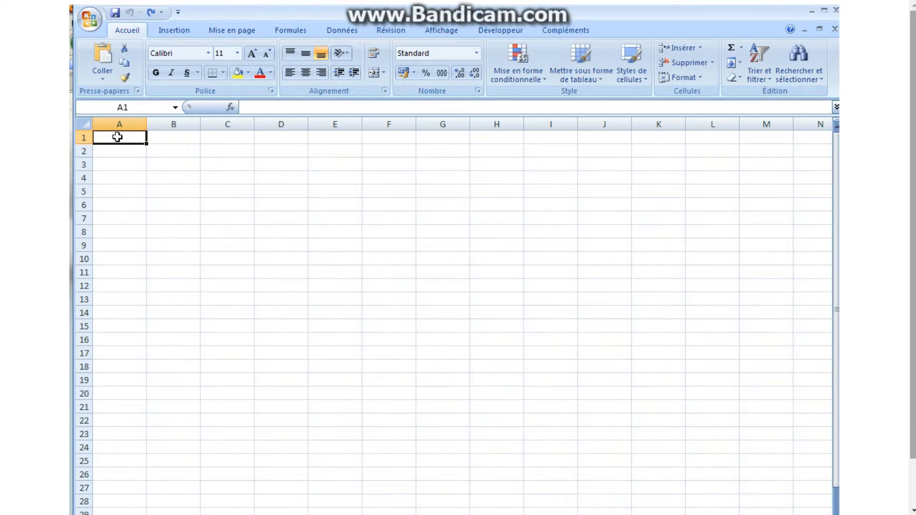
text(15)
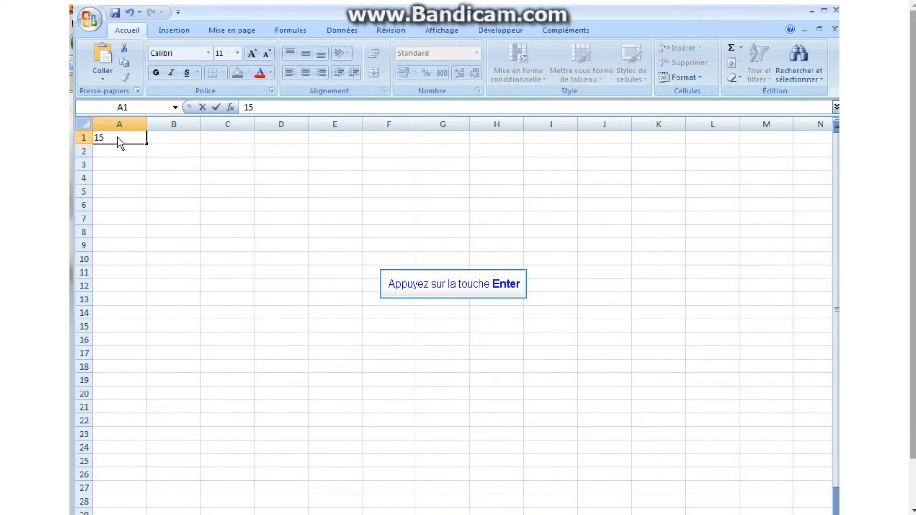
key(Return)
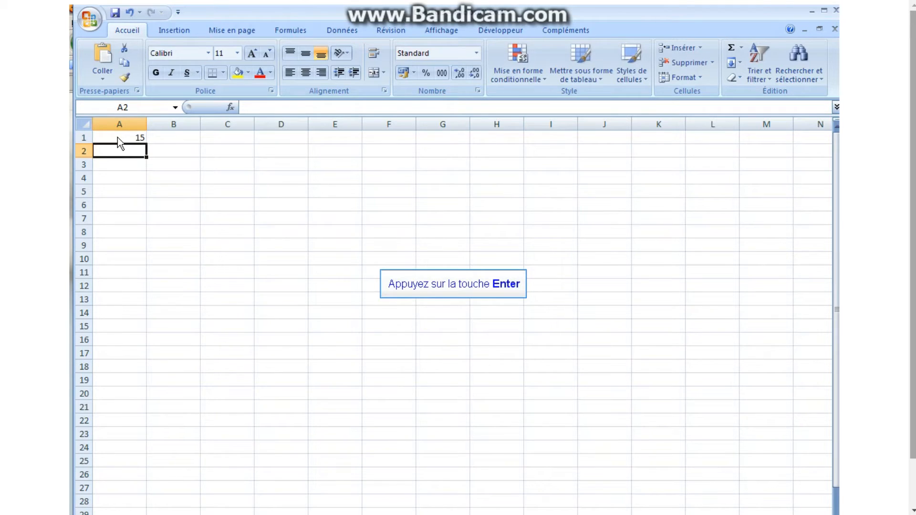
text(15)
key(Return)
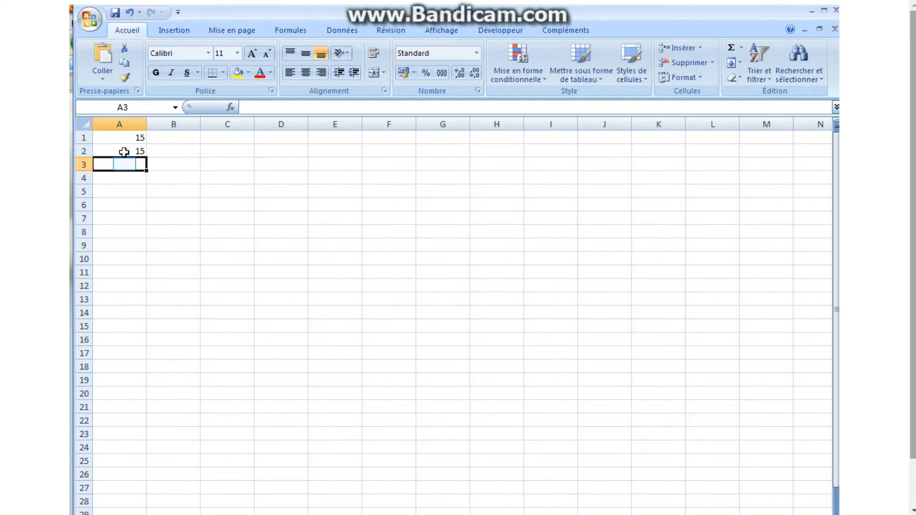
text(45)
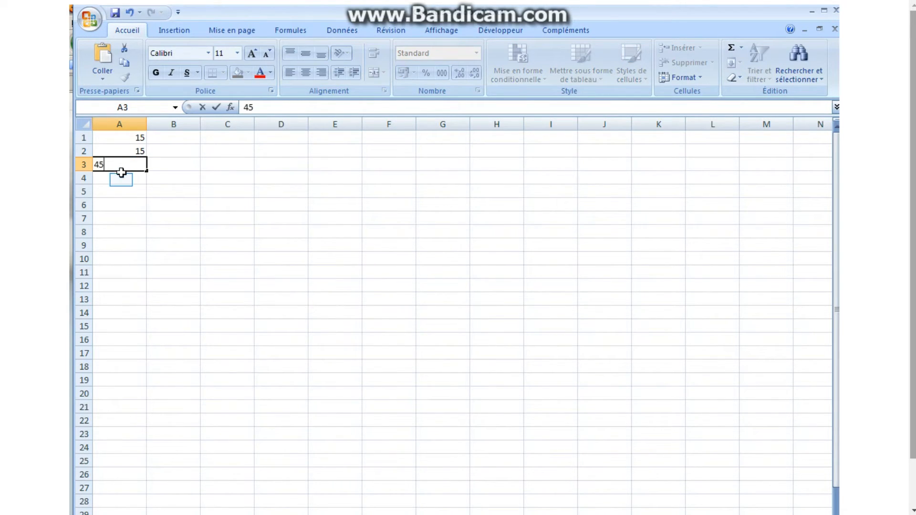
key(Return)
text(47)
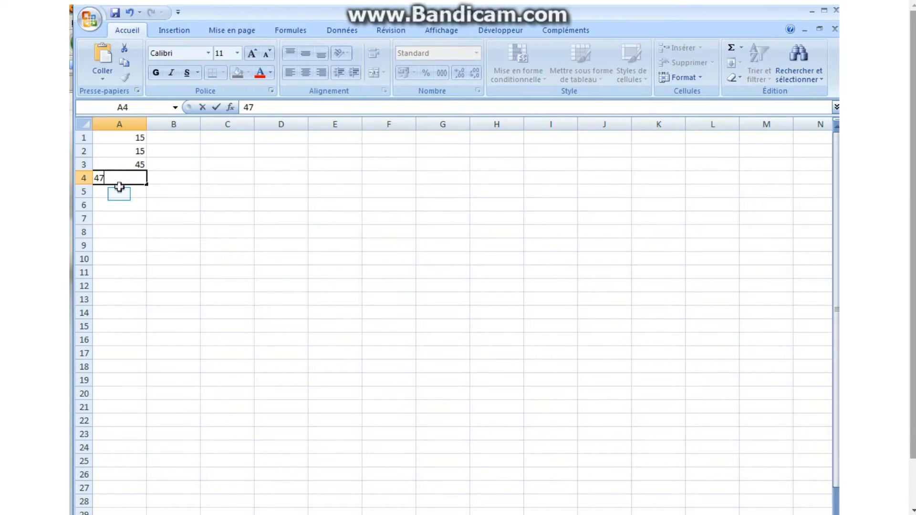
key(Return)
Insert an automatic sum of the range A1:A5 in cell A6
click(120, 207)
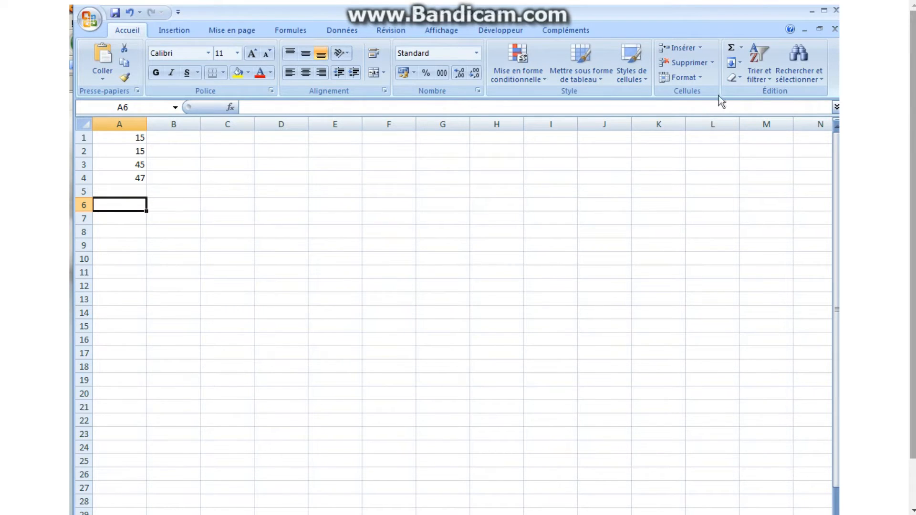
click(734, 50)
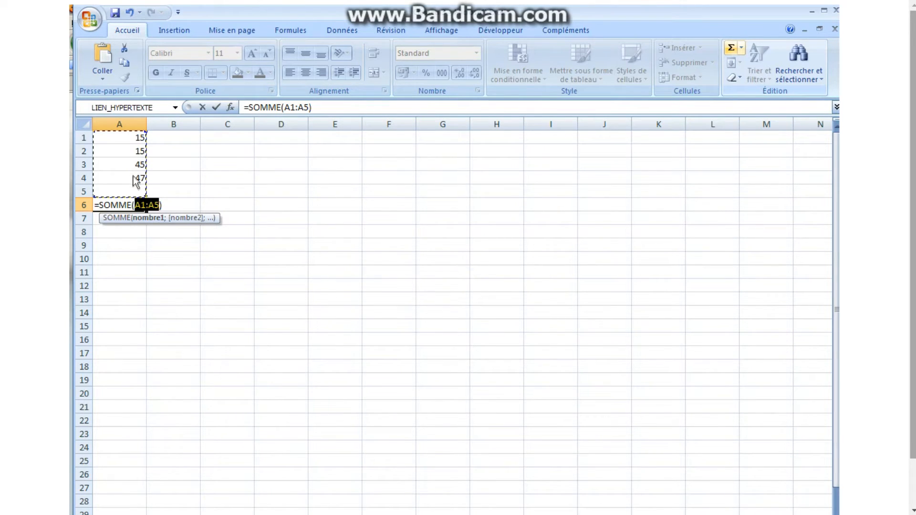
key(Return)
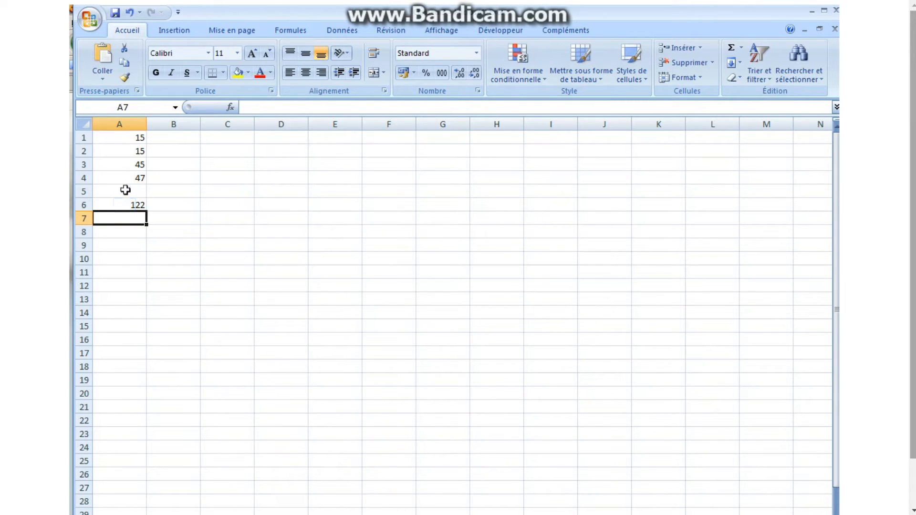
Inspect the sum formula in cell A6 and the column A cells it refers to
click(124, 205)
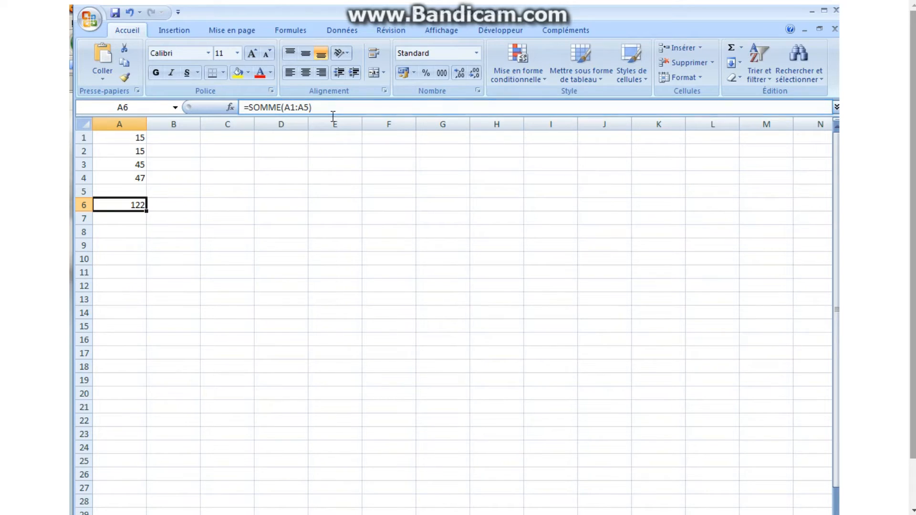
click(334, 109)
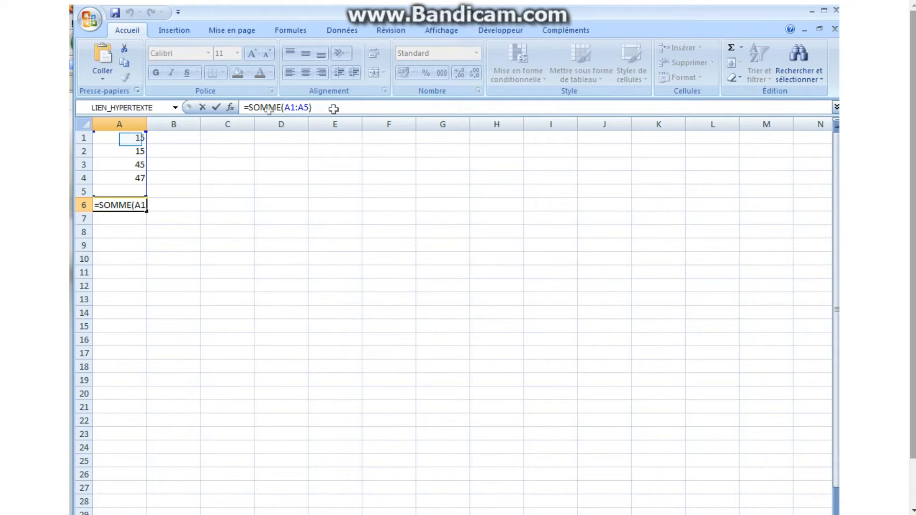
click(134, 139)
click(138, 163)
click(131, 177)
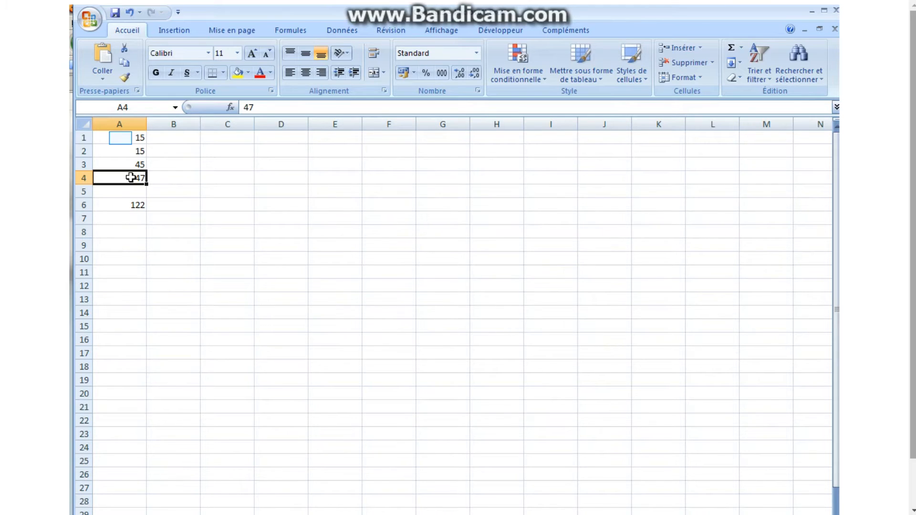
Replace the value in cell A1 with 68 and check the sum in A6
click(121, 138)
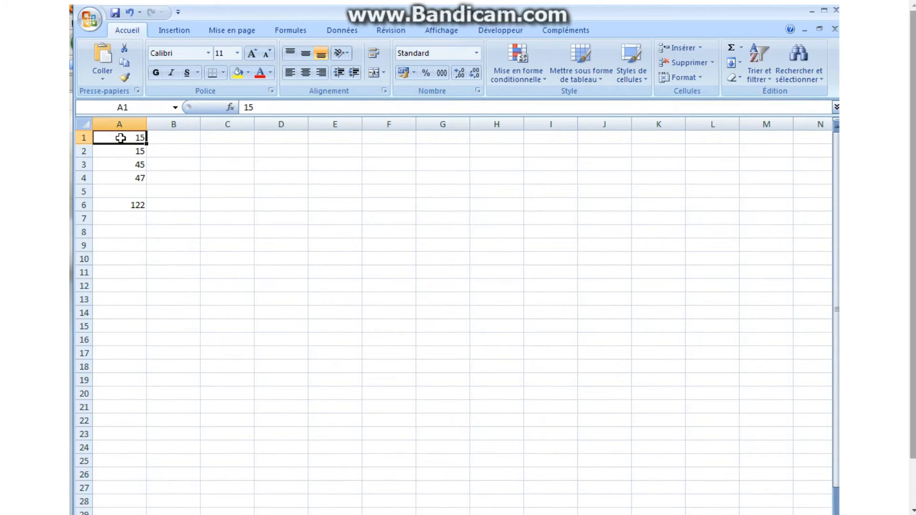
text(68)
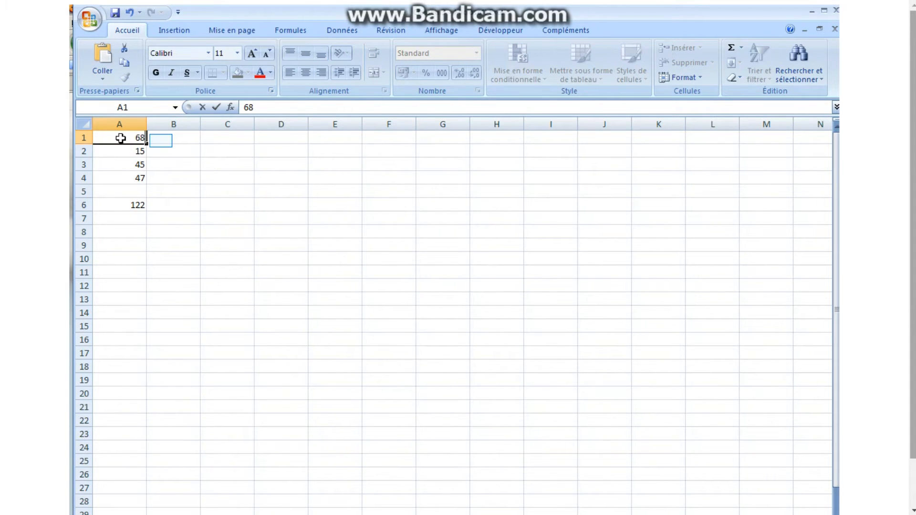
key(Tab)
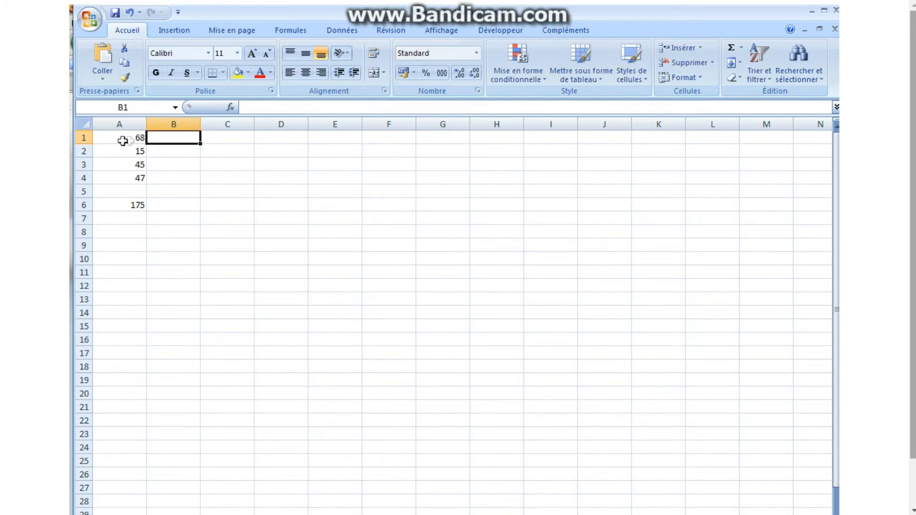
click(119, 139)
key(Return)
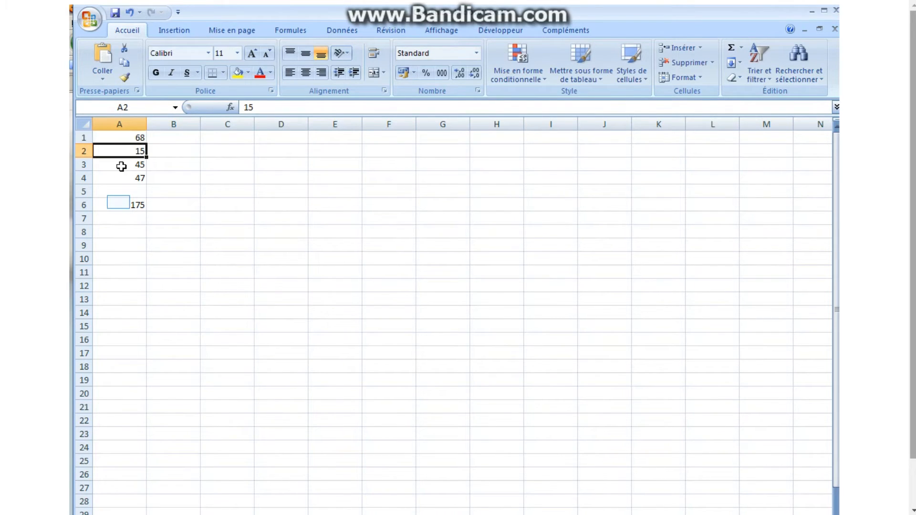
click(118, 203)
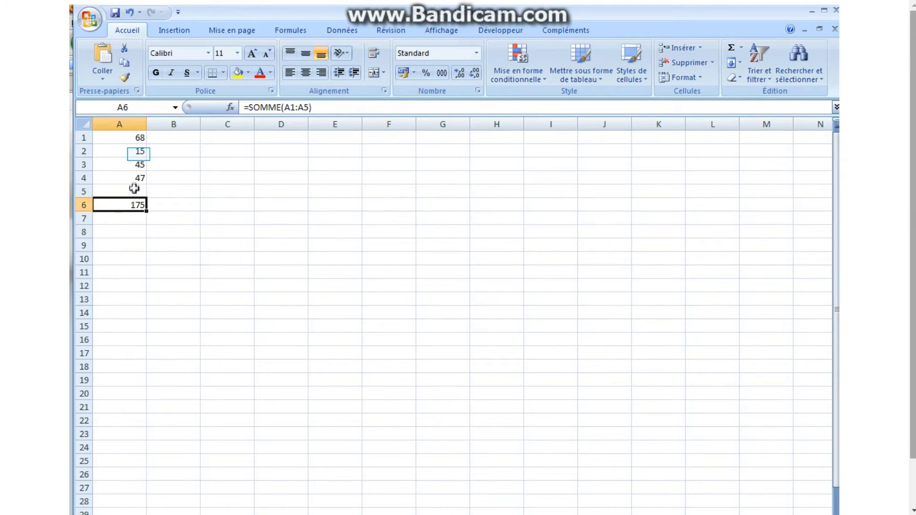
Replace the value in cell A2 with 17 and check the sum in A6 again
click(139, 156)
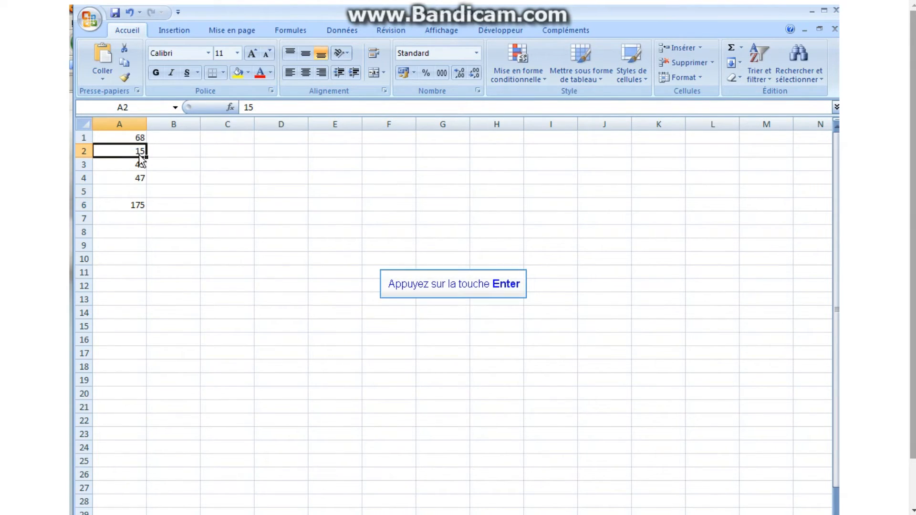
text(17)
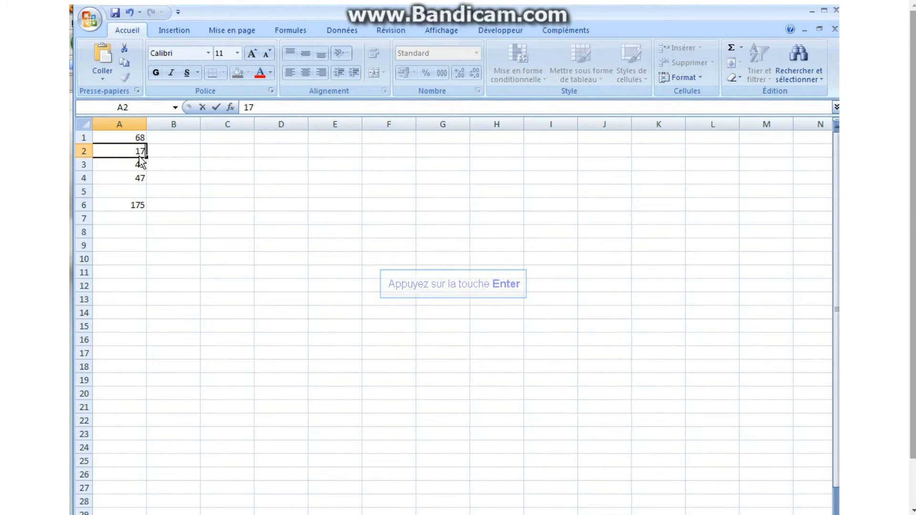
key(Return)
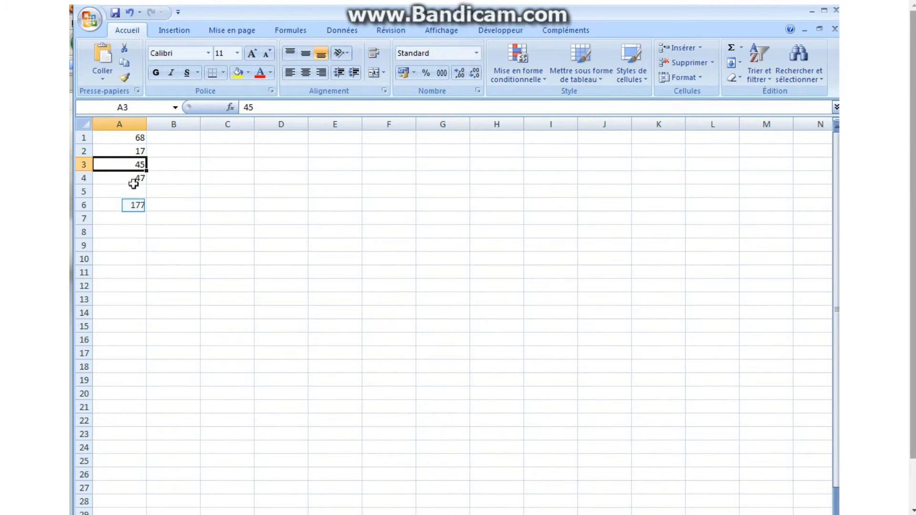
click(134, 205)
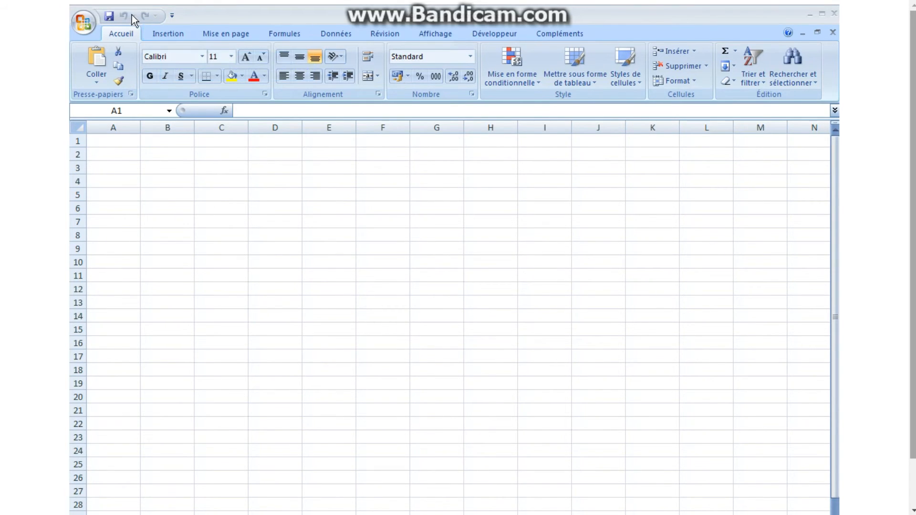
Review the insertion, page layout, formula, data, review, view and developer commands, ending with the home clipboard and font commands
click(170, 31)
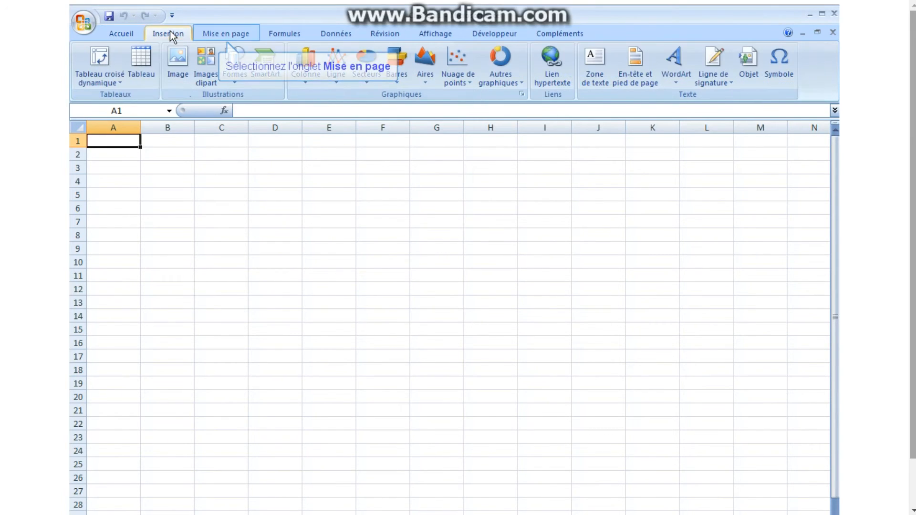
click(221, 34)
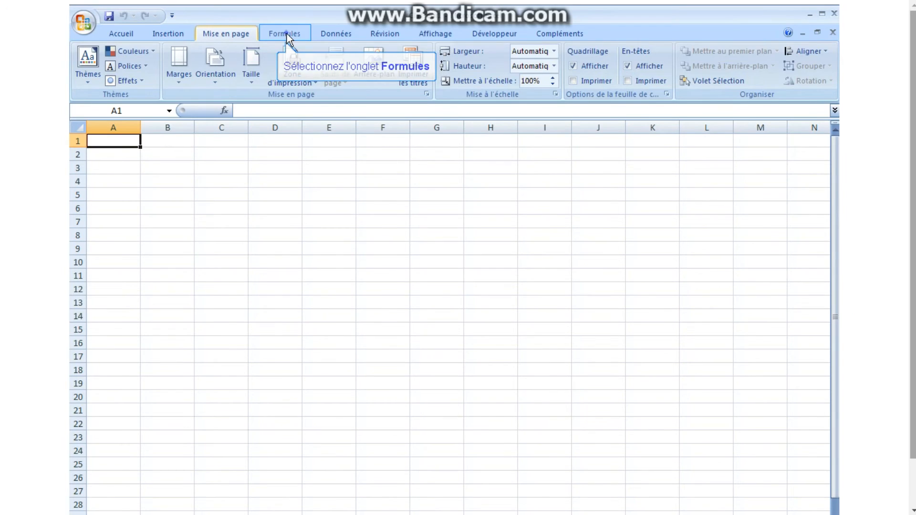
click(285, 33)
click(336, 37)
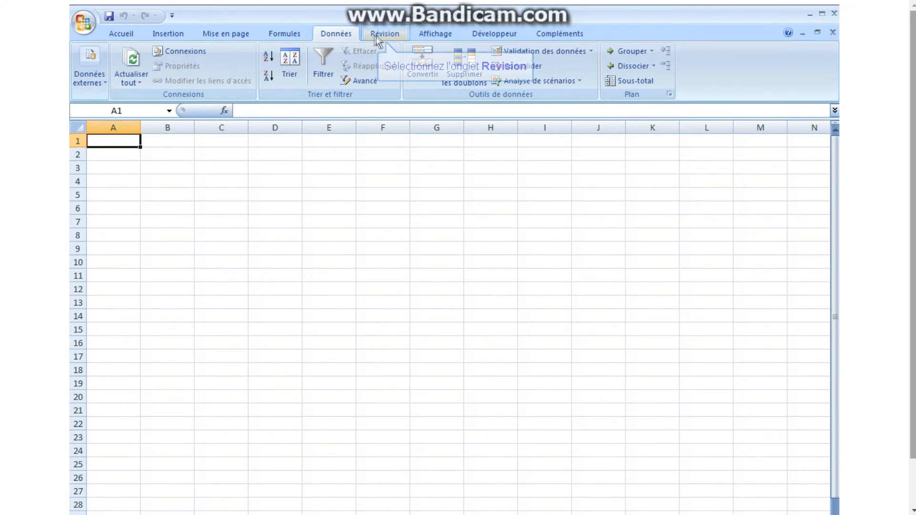
click(385, 33)
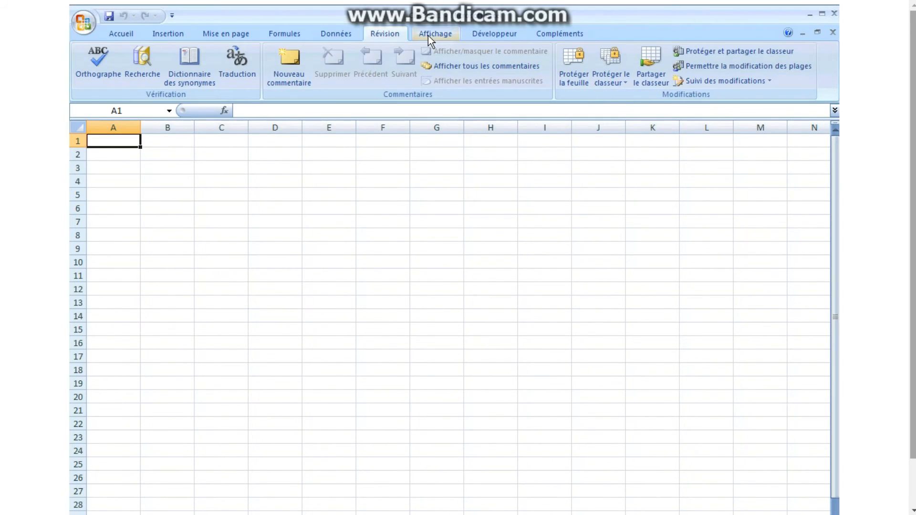
click(429, 35)
click(490, 33)
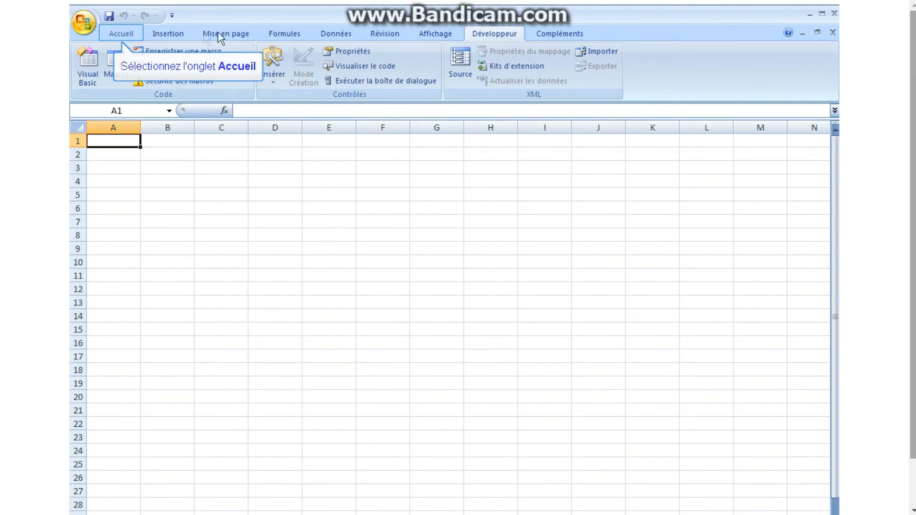
click(120, 37)
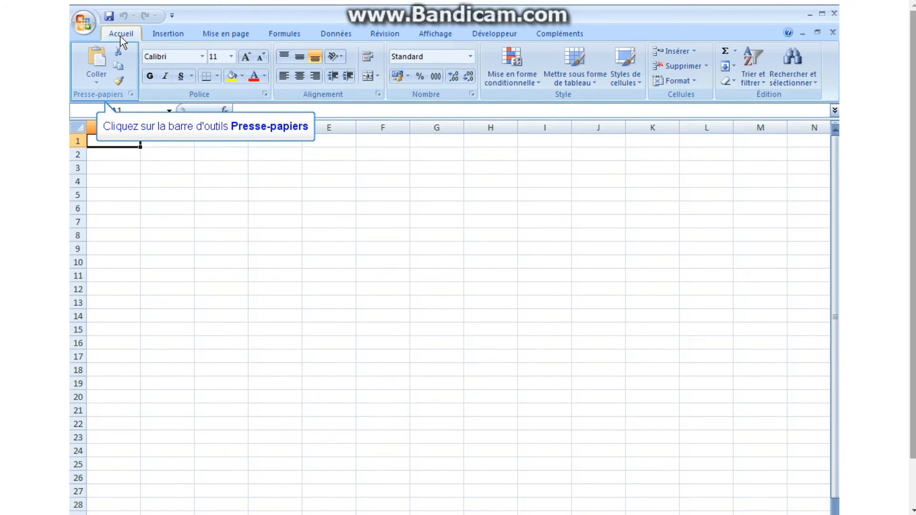
click(73, 79)
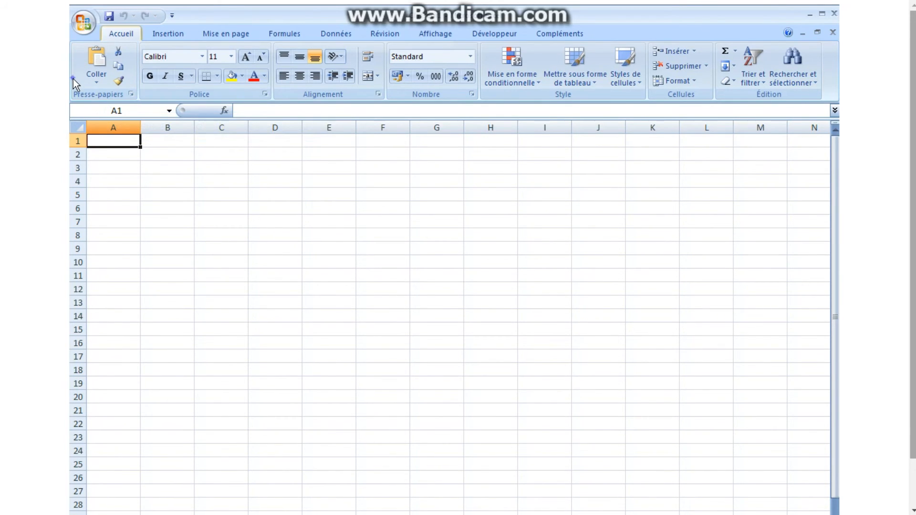
click(224, 97)
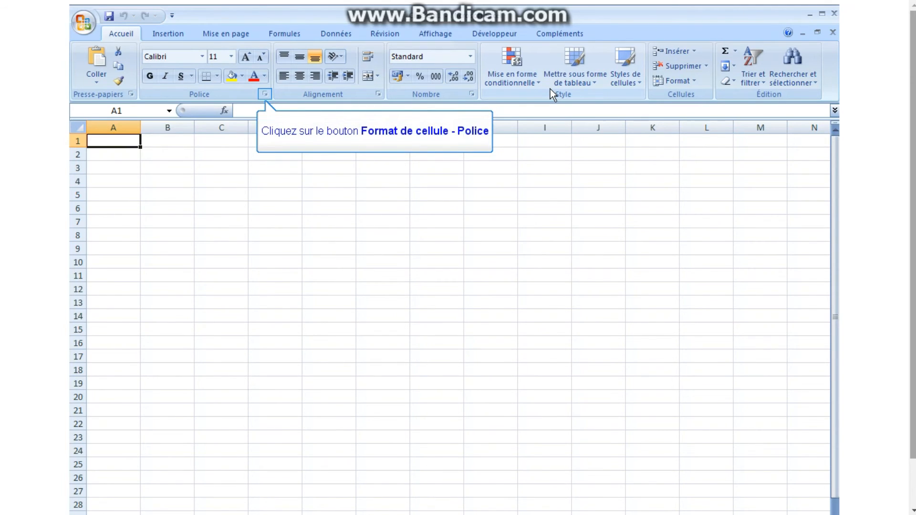
Format cell A1 with the Algerian font in bold italic (Gras italique) at size 26
click(266, 94)
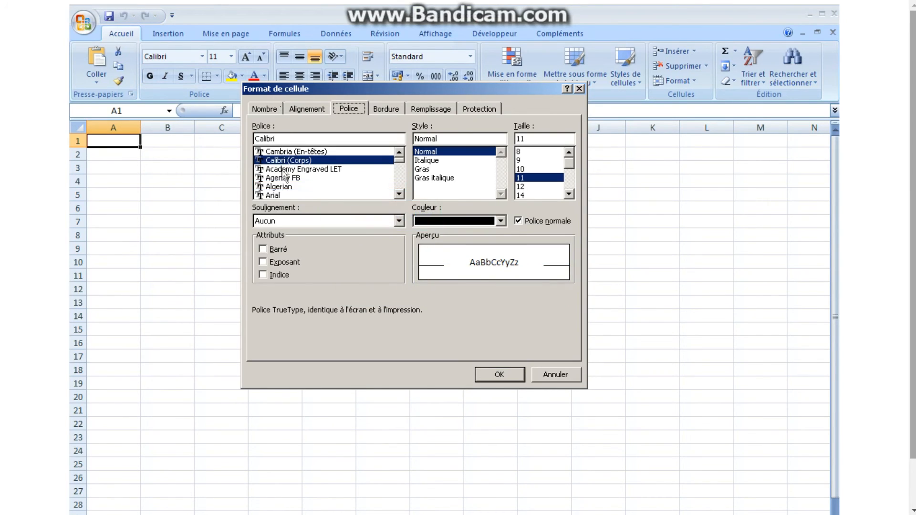
click(283, 186)
drag(399, 165, 401, 179)
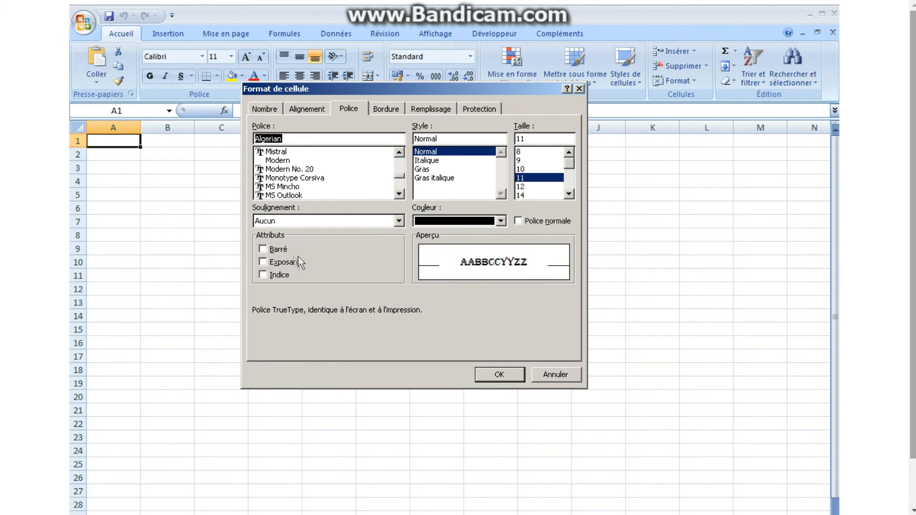
click(262, 249)
click(261, 247)
click(422, 169)
click(432, 177)
drag(568, 170, 568, 183)
click(520, 188)
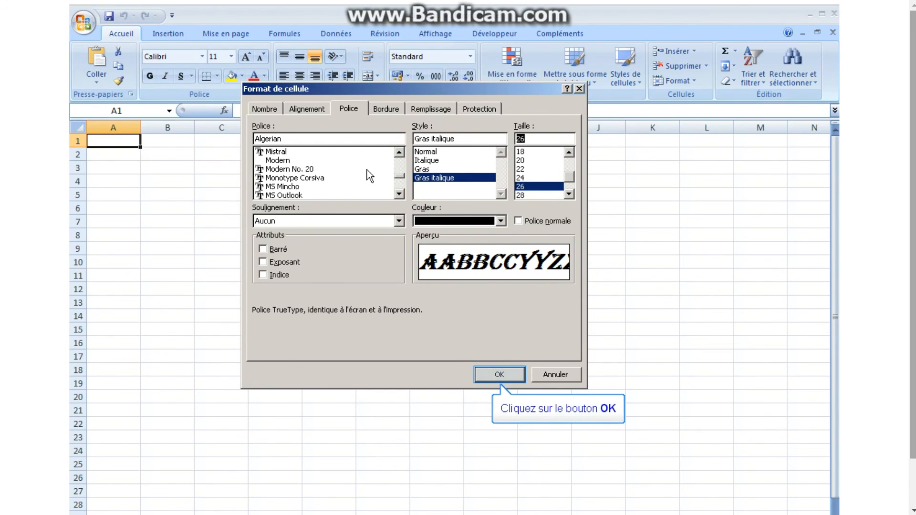
click(496, 375)
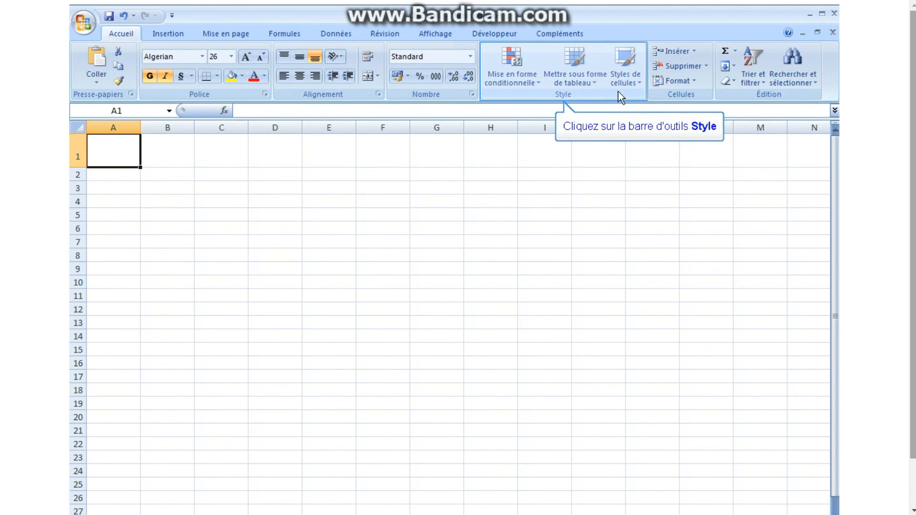
click(637, 91)
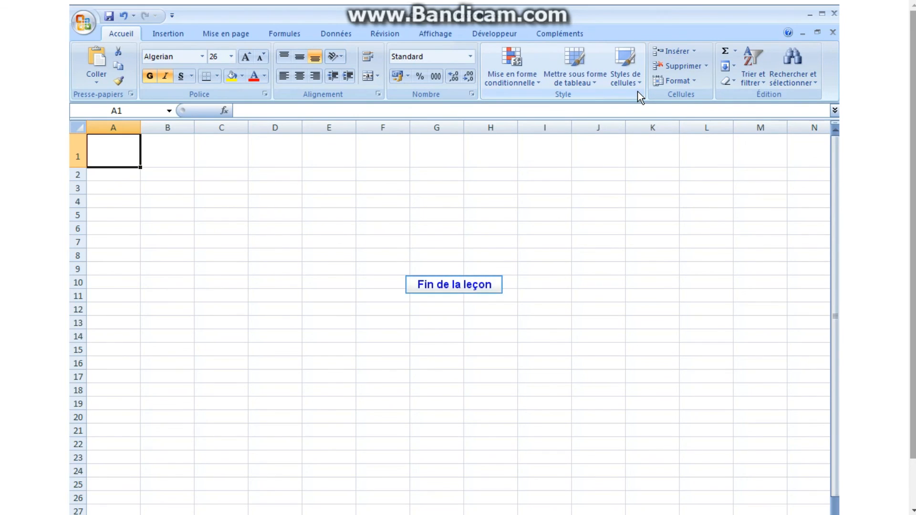